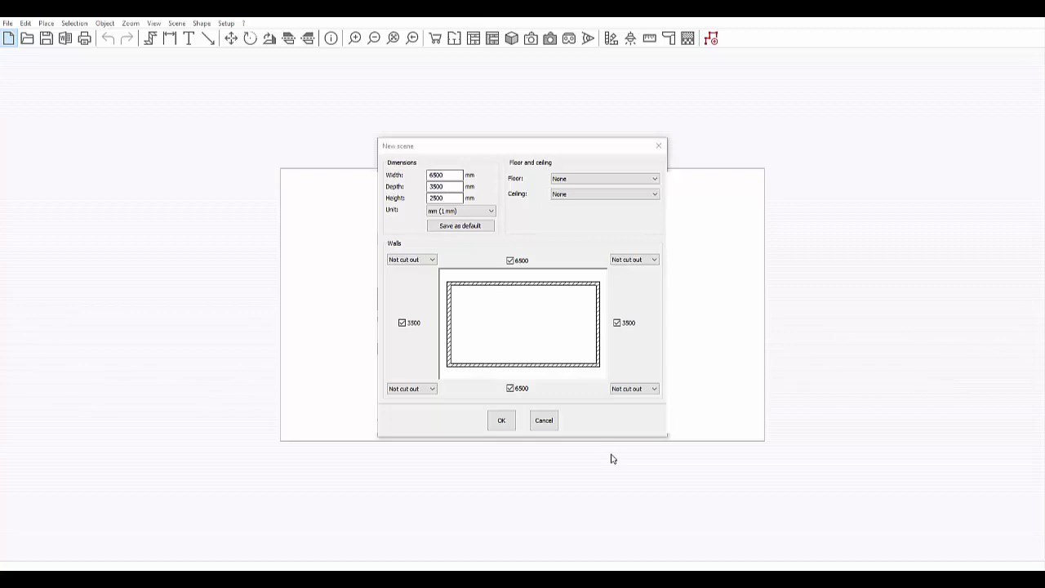
# Try leaving out the left, upper and lower walls of the new scene one at a time.
pyautogui.click(403, 323)
pyautogui.click(402, 323)
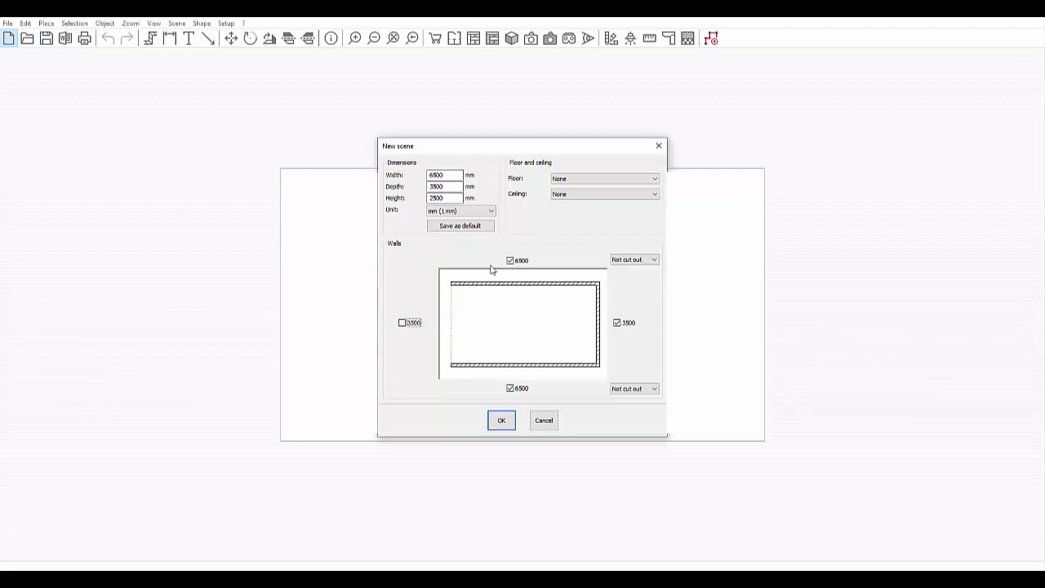
pyautogui.click(510, 260)
pyautogui.click(402, 324)
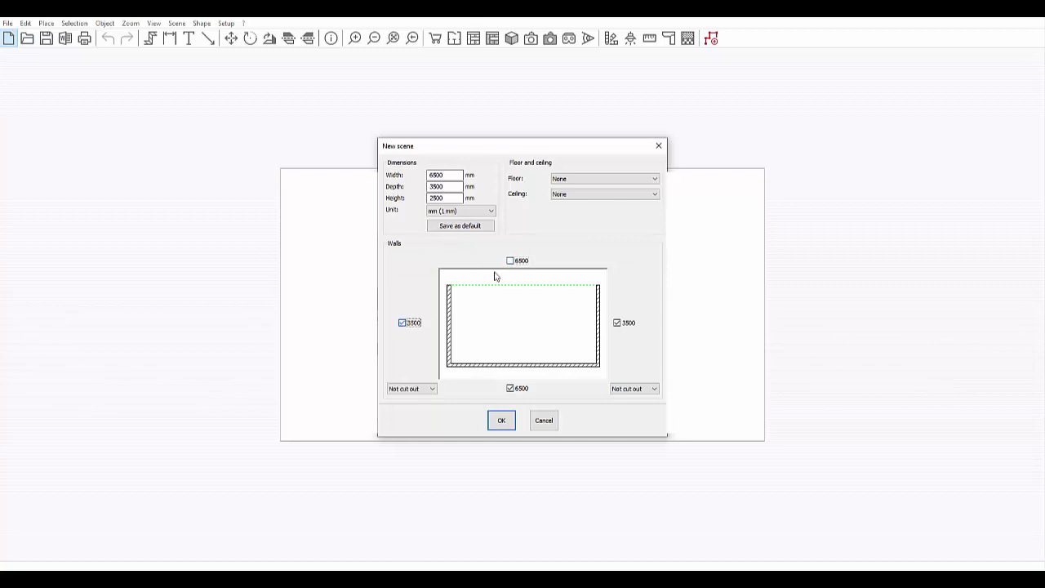
pyautogui.click(510, 261)
pyautogui.click(510, 389)
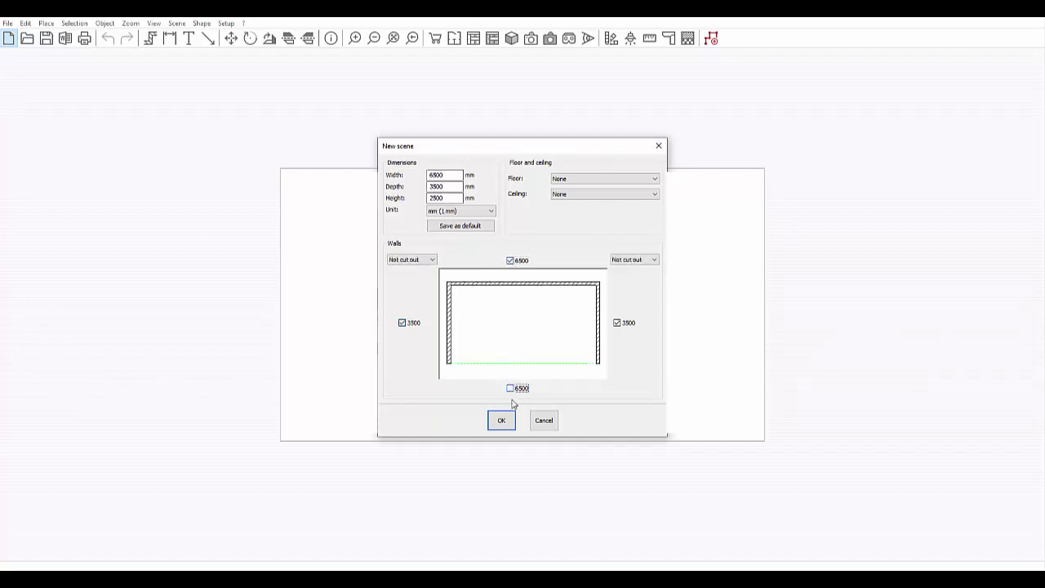
pyautogui.click(510, 389)
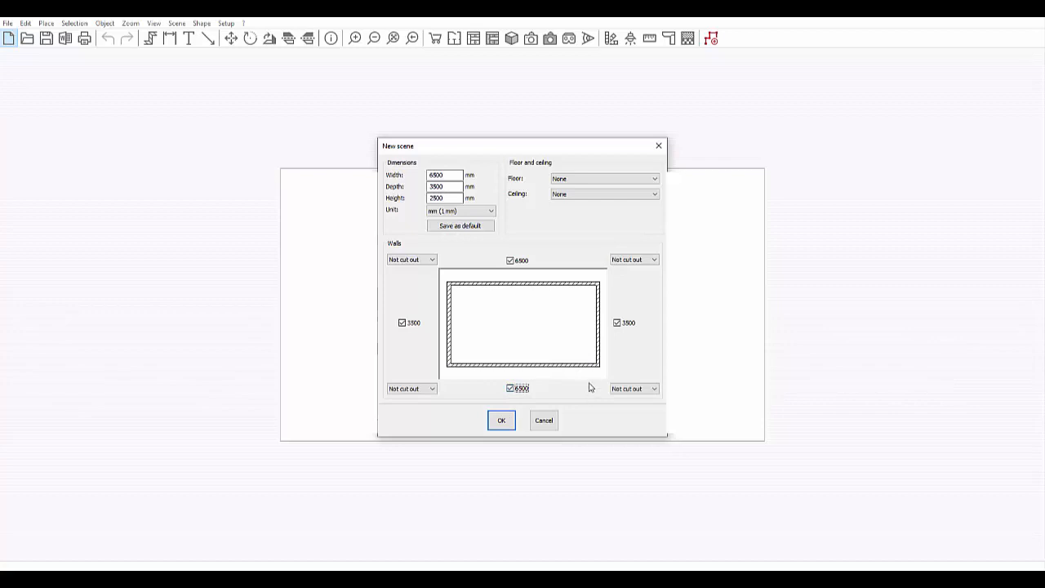
# Examine the cut-out options offered for each of the four room corners.
pyautogui.click(653, 260)
pyautogui.click(633, 269)
pyautogui.click(426, 259)
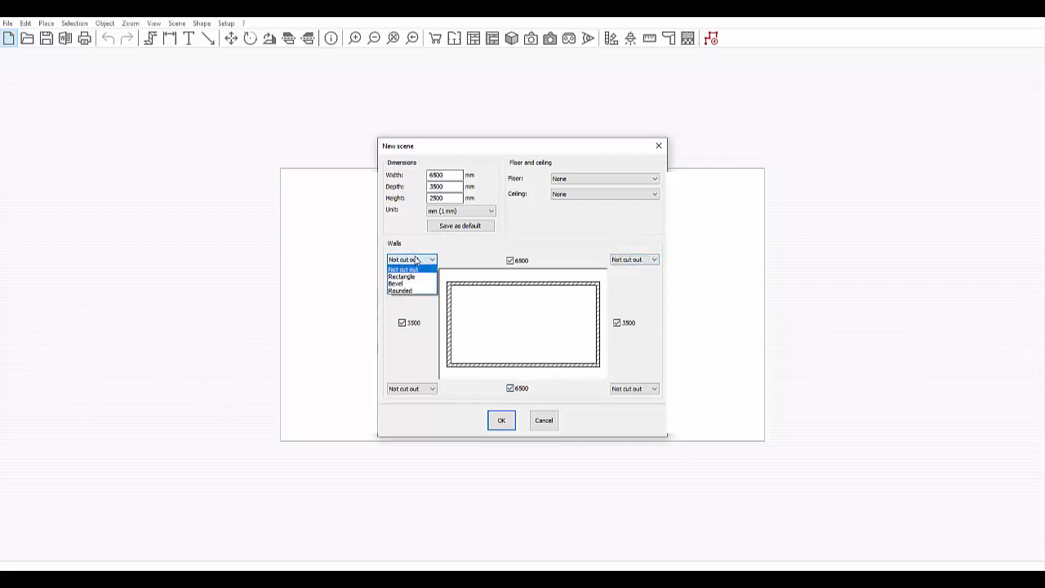
pyautogui.click(408, 270)
pyautogui.click(412, 389)
pyautogui.click(406, 399)
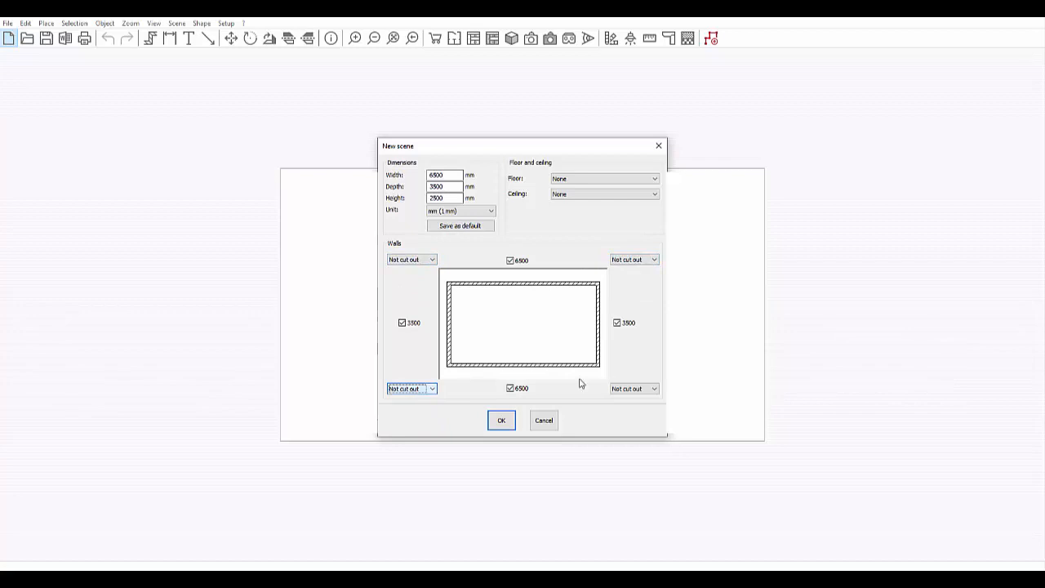
pyautogui.click(629, 389)
pyautogui.click(632, 398)
# Cut a rectangle out of the room's upper-right corner, 500 mm along the upper wall and 650 mm along the right wall.
pyautogui.click(642, 260)
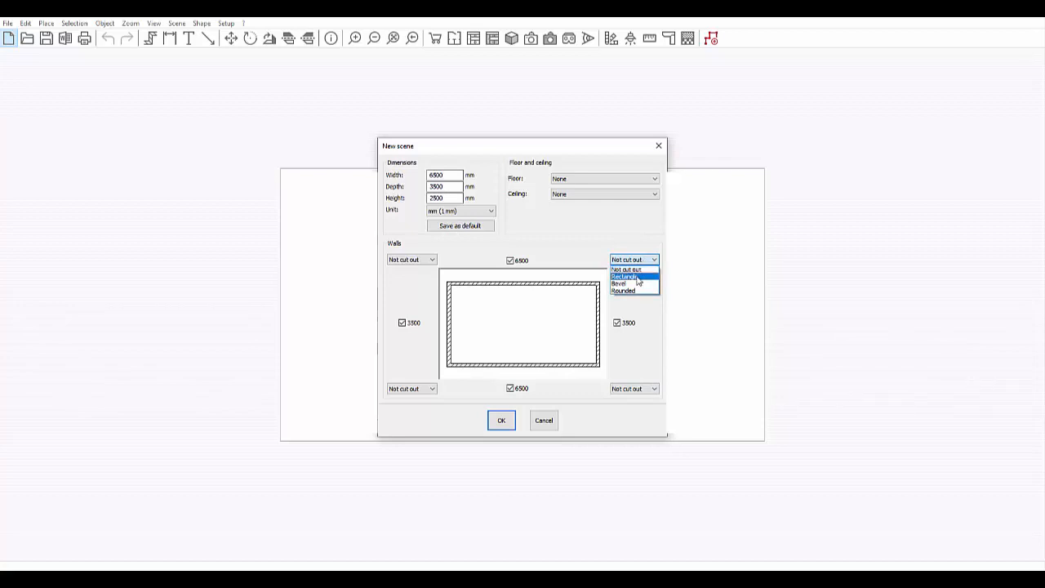
pyautogui.click(639, 278)
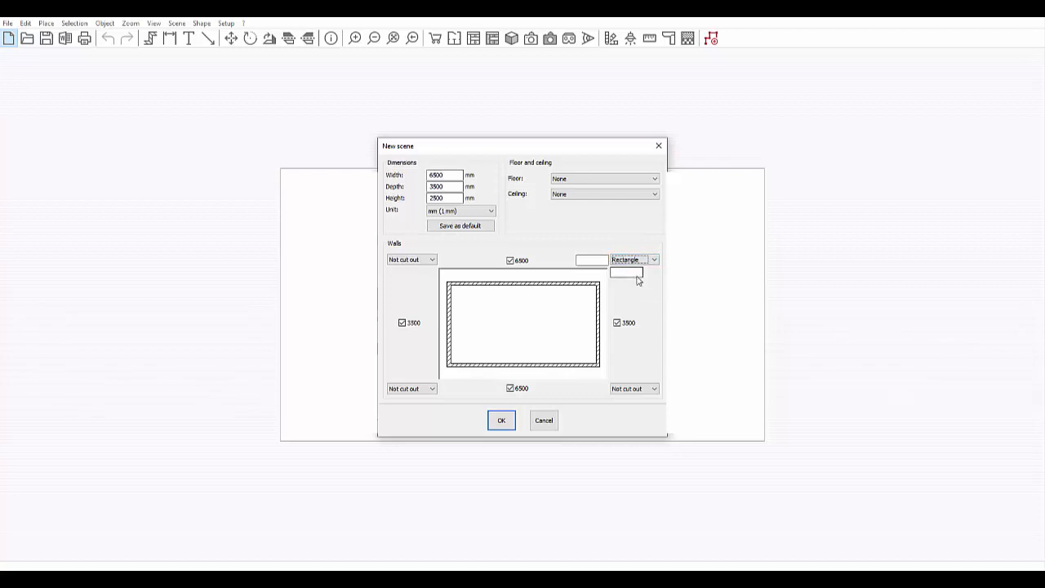
pyautogui.click(584, 260)
pyautogui.click(620, 272)
pyautogui.click(587, 261)
pyautogui.write('500')
pyautogui.click(626, 273)
pyautogui.write('650')
# Bevel the room's lower-right corner, 400 mm along the right wall and 600 mm along the lower wall.
pyautogui.click(634, 391)
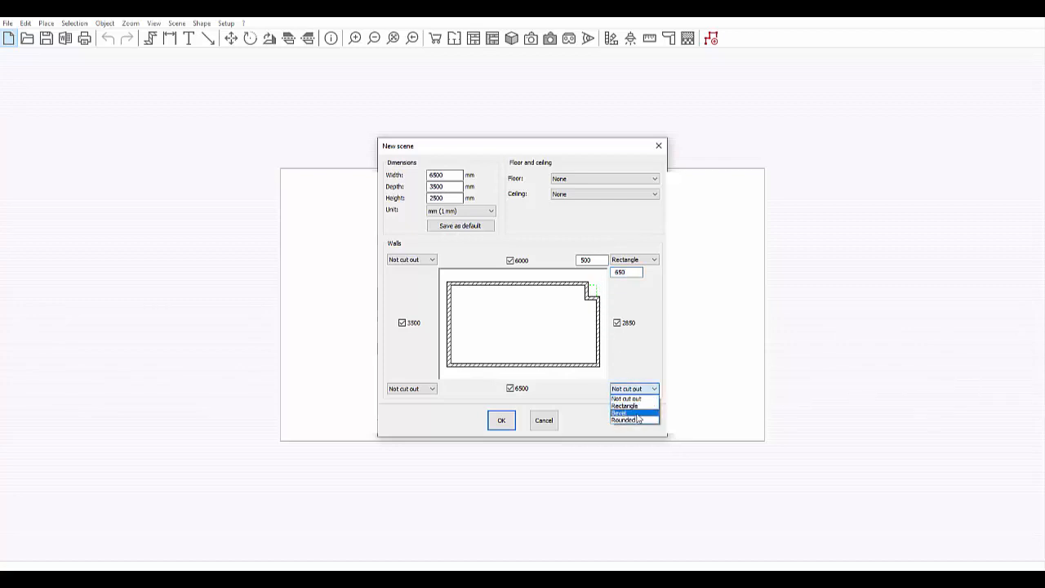
pyautogui.click(637, 411)
pyautogui.click(625, 375)
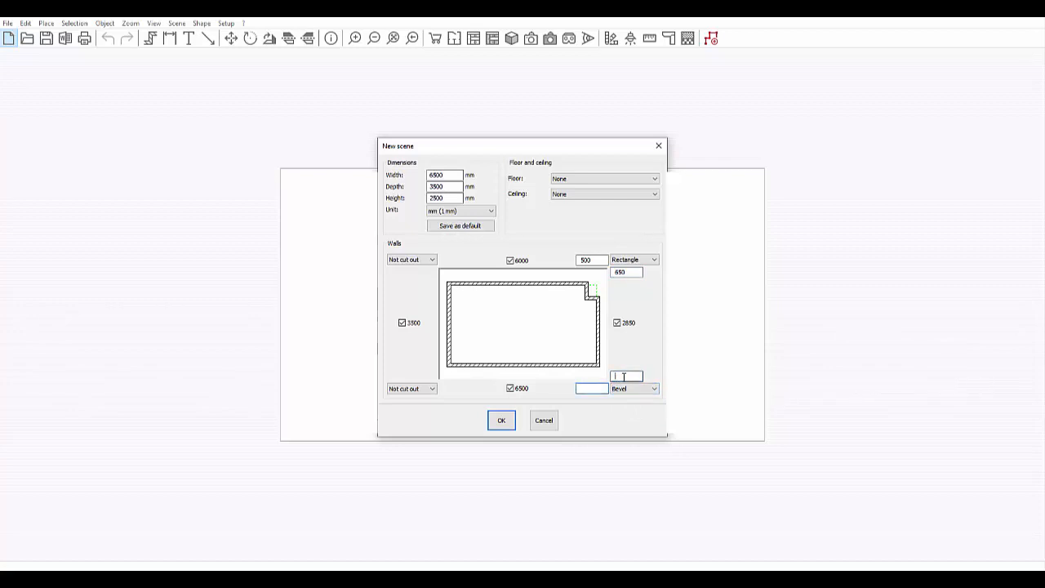
pyautogui.write('400')
pyautogui.click(602, 389)
pyautogui.write('600')
# Round the room's lower-left corner, 400 mm along the lower wall and 250 mm along the left wall, and confirm the scene.
pyautogui.click(422, 389)
pyautogui.click(406, 407)
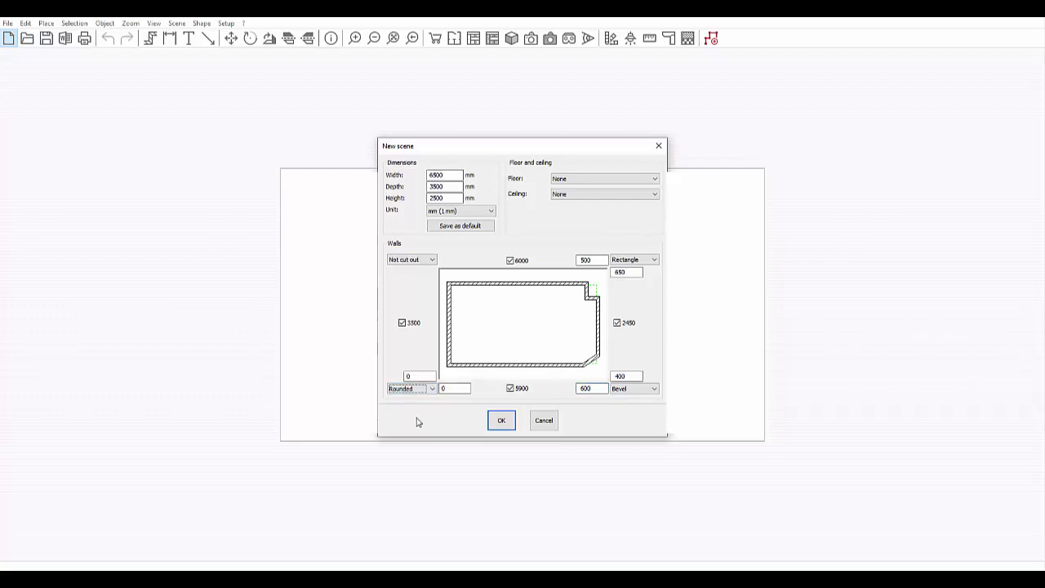
pyautogui.click(455, 388)
pyautogui.moveTo(410, 375); pyautogui.dragTo(434, 390)
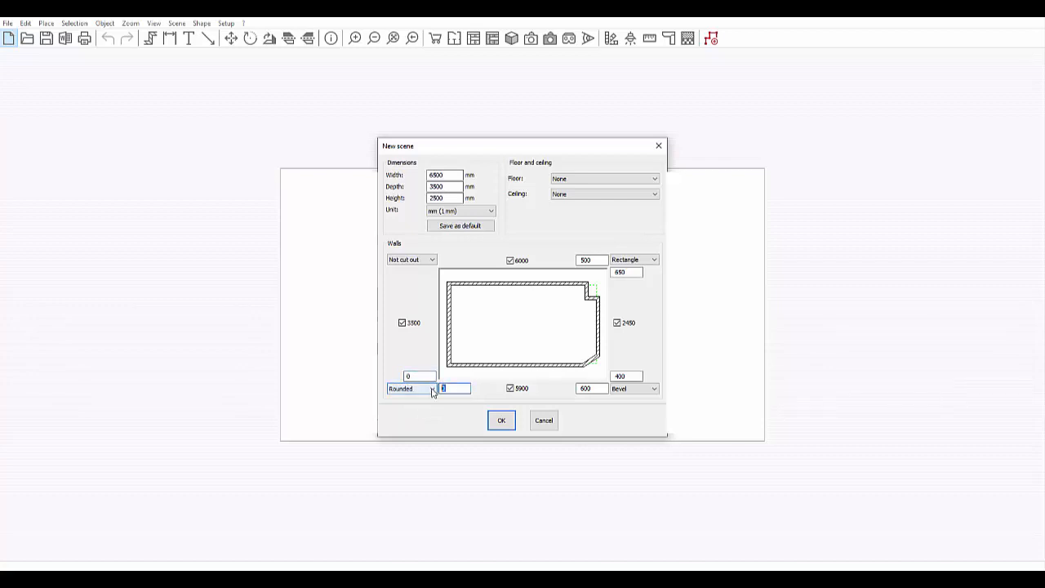
pyautogui.write('400')
pyautogui.click(415, 376)
pyautogui.write('250')
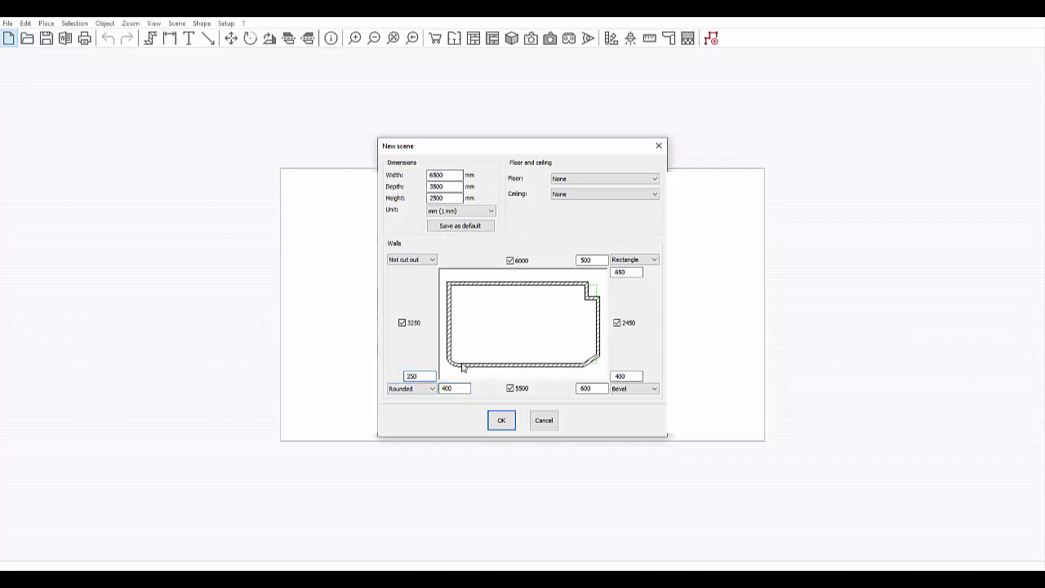
pyautogui.click(500, 420)
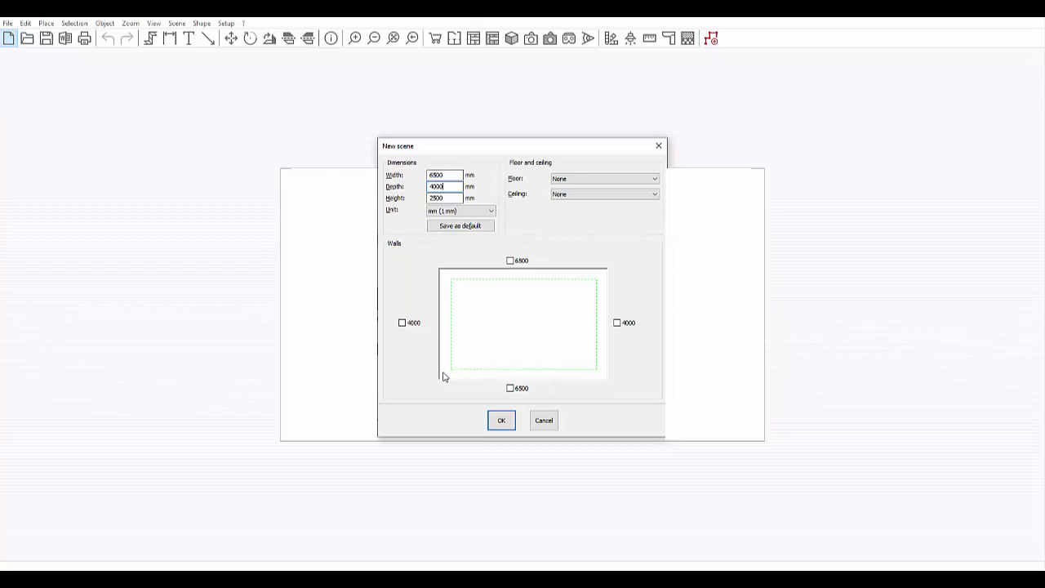
# Create a new scene 6500 mm wide and 2500 mm high without any surrounding walls.
pyautogui.click(502, 422)
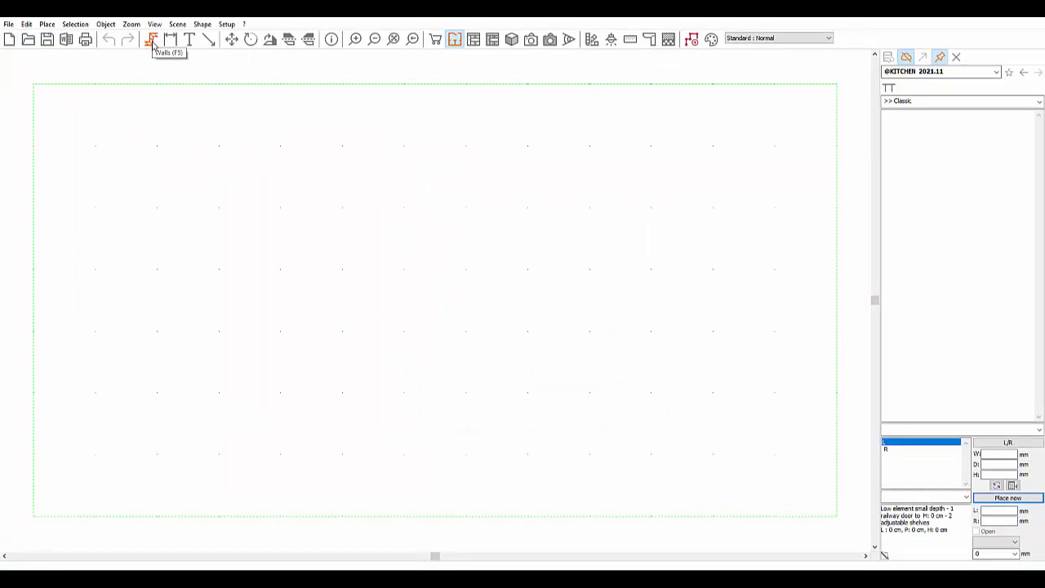
# Draw a 1650 mm wall upward from the lower-left corner of the scene outline.
pyautogui.click(152, 41)
pyautogui.click(32, 515)
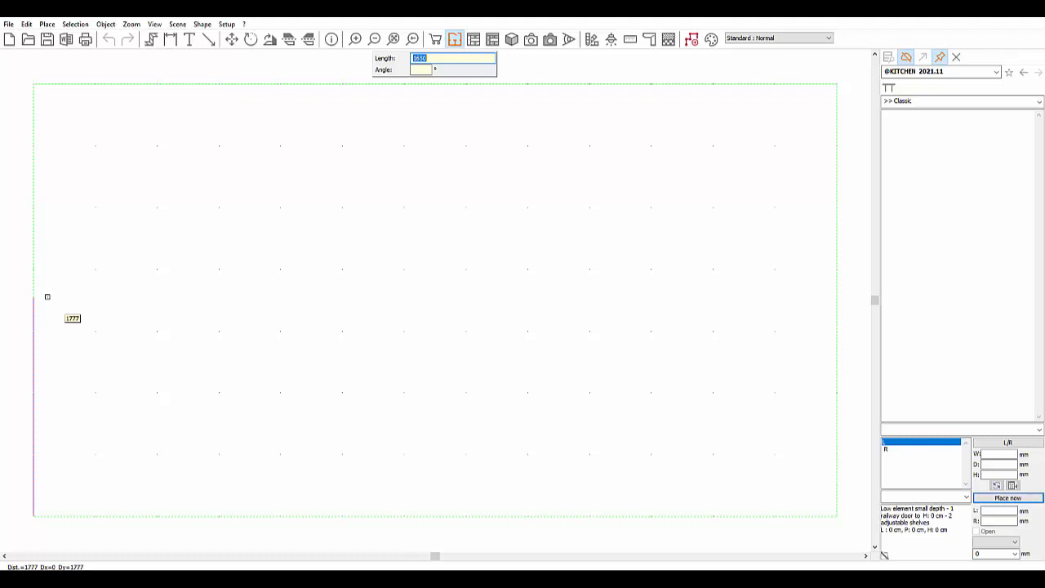
pyautogui.write('1650')
pyautogui.press('Return')
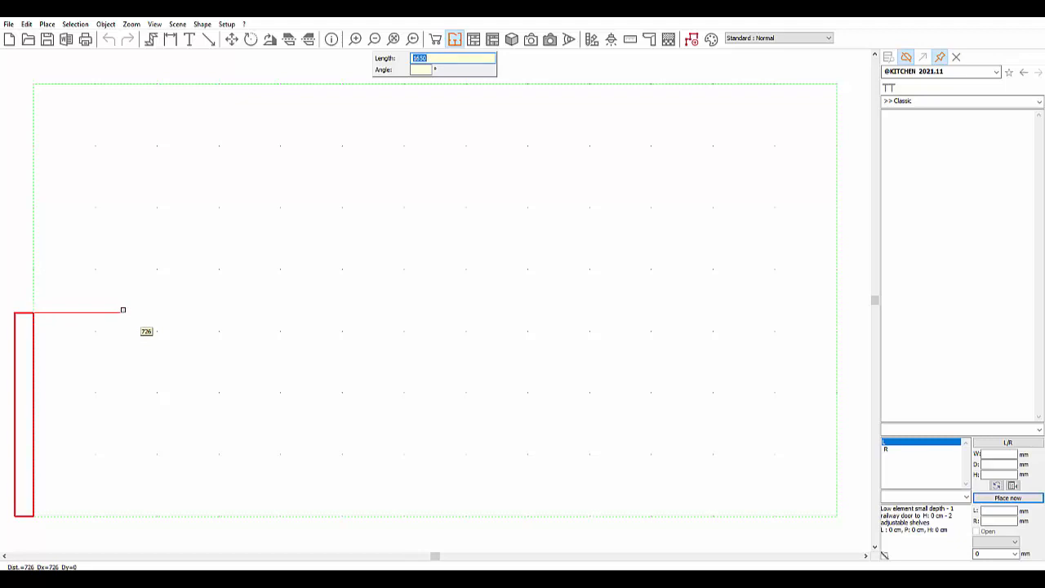
# Continue with a 1260 mm wall segment at a 100° angle and end the wall run.
pyautogui.write('1260')
pyautogui.write('100')
pyautogui.press('Return')
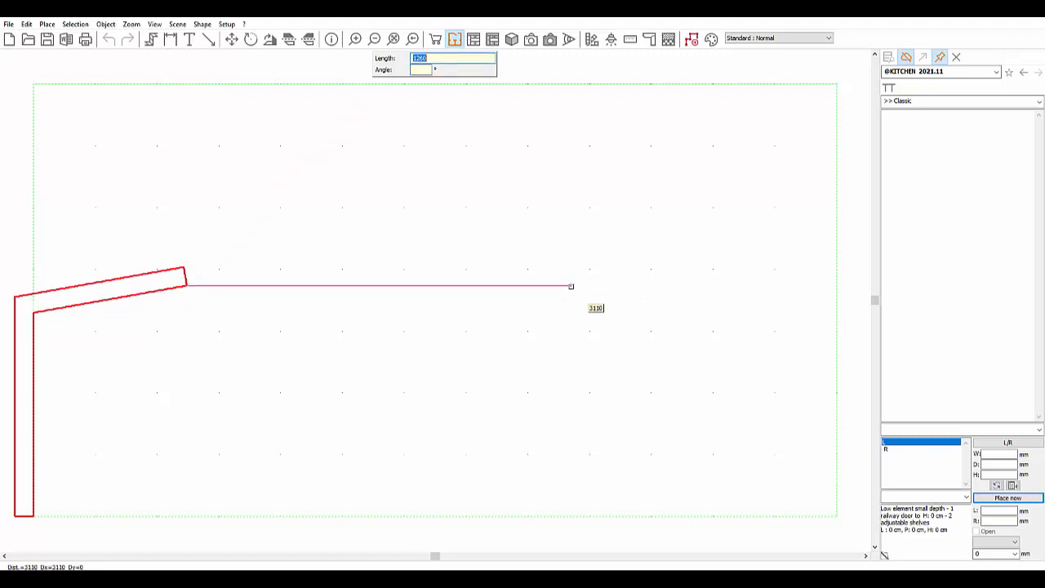
pyautogui.doubleClick(570, 285)
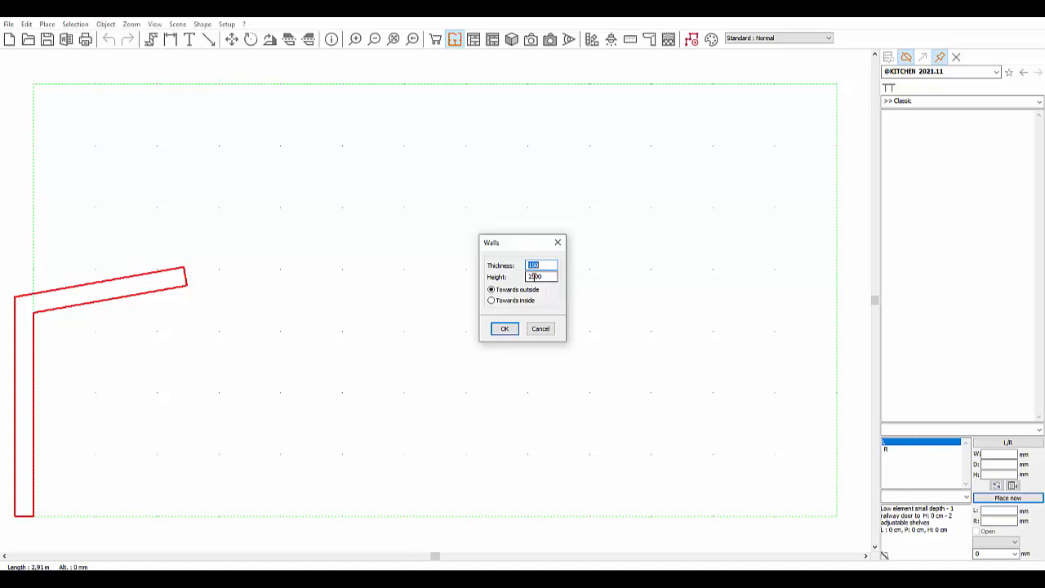
# Compare both thickness directions and place the walls 150 mm thick and 2500 mm high, towards the outside.
pyautogui.press('Tab')
pyautogui.click(493, 301)
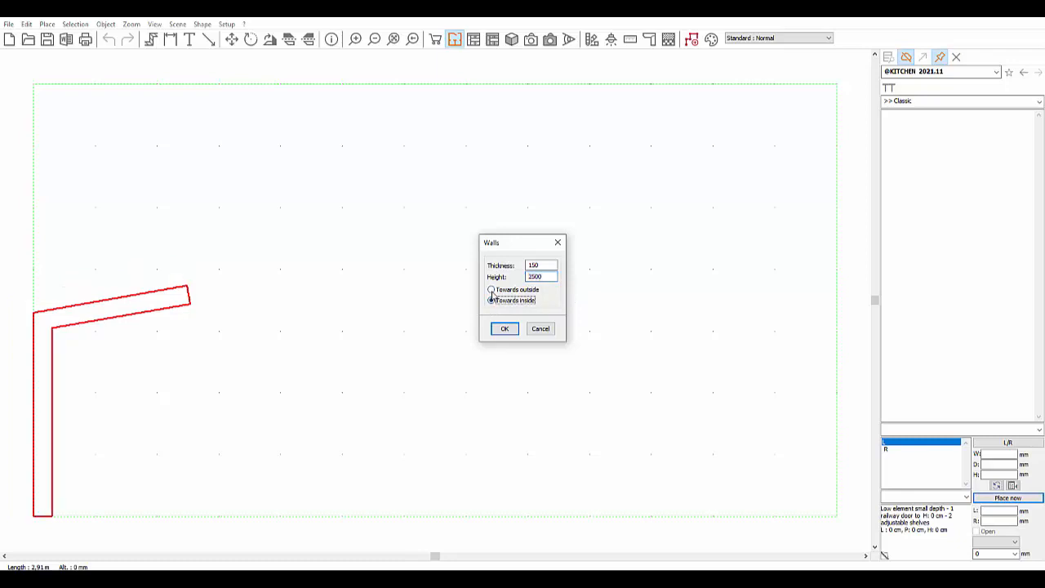
pyautogui.click(491, 291)
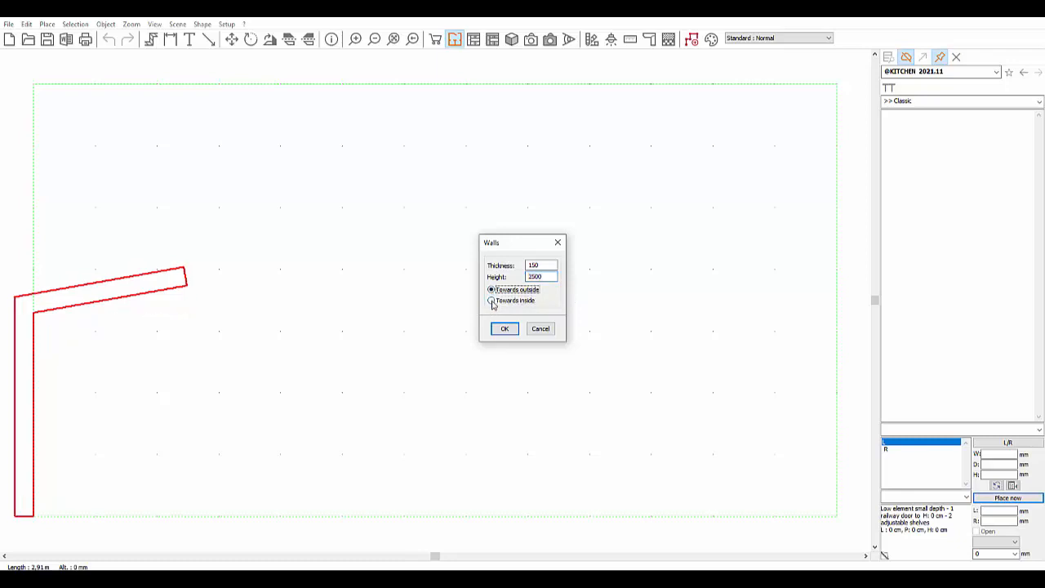
pyautogui.click(492, 301)
pyautogui.click(492, 291)
pyautogui.click(505, 328)
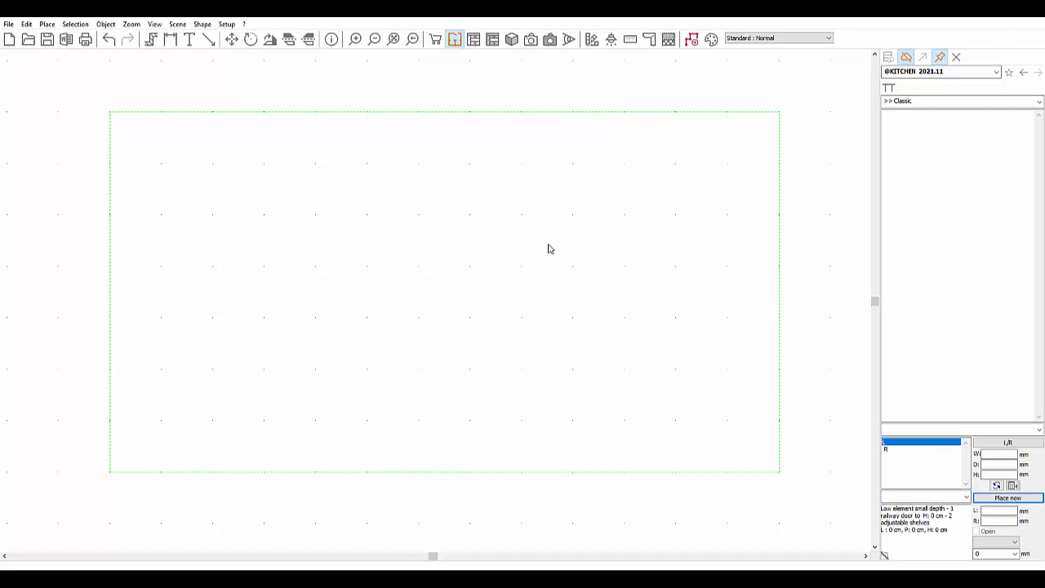
# Draw a shape from the scene's lower-left corner with a 1650 mm upward segment and a 1260 mm segment at 100°.
pyautogui.click(691, 41)
pyautogui.click(110, 471)
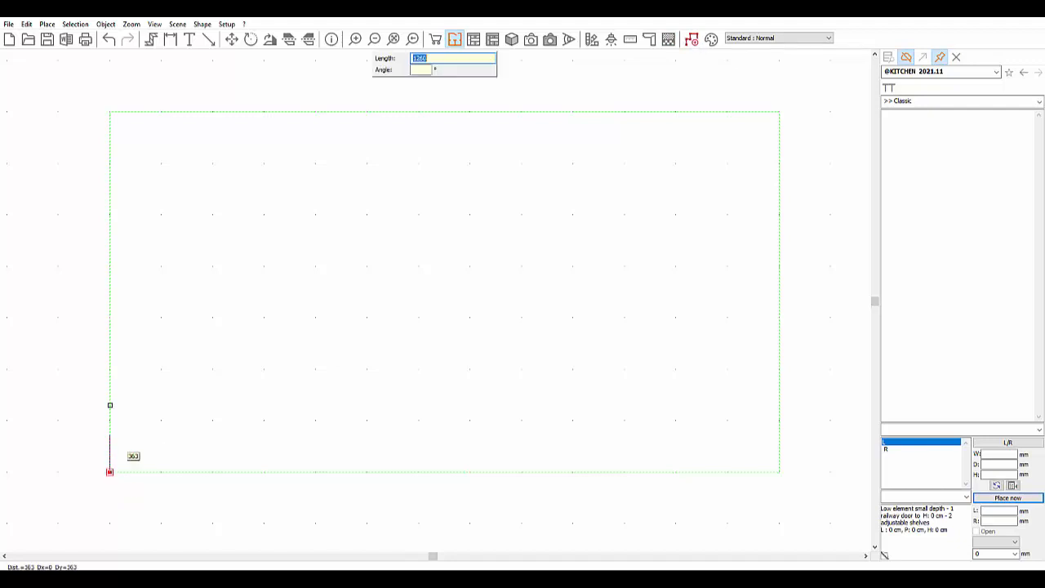
pyautogui.write('1650')
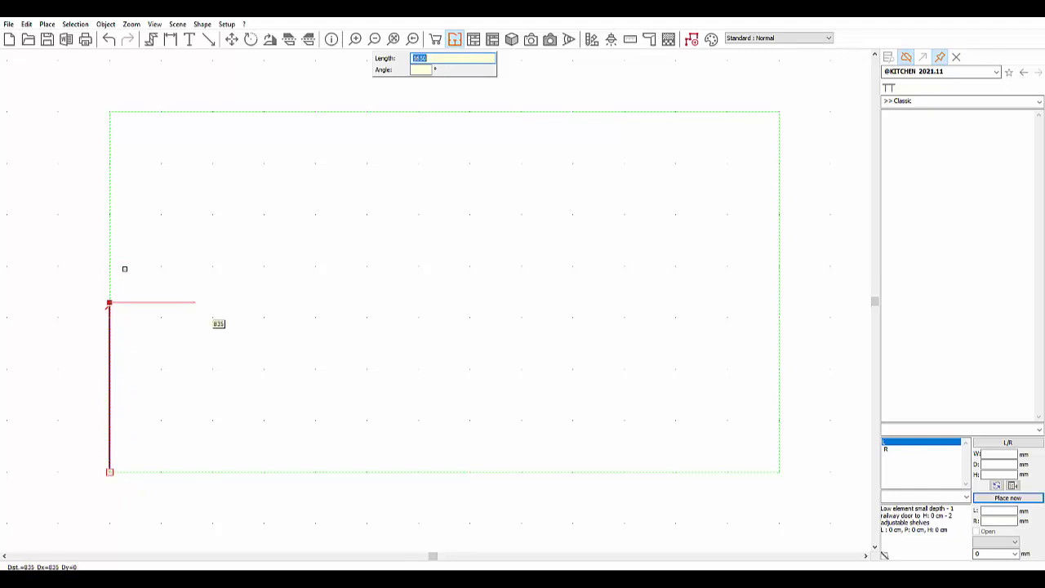
pyautogui.write('100')
pyautogui.press('Return')
pyautogui.press('Escape')
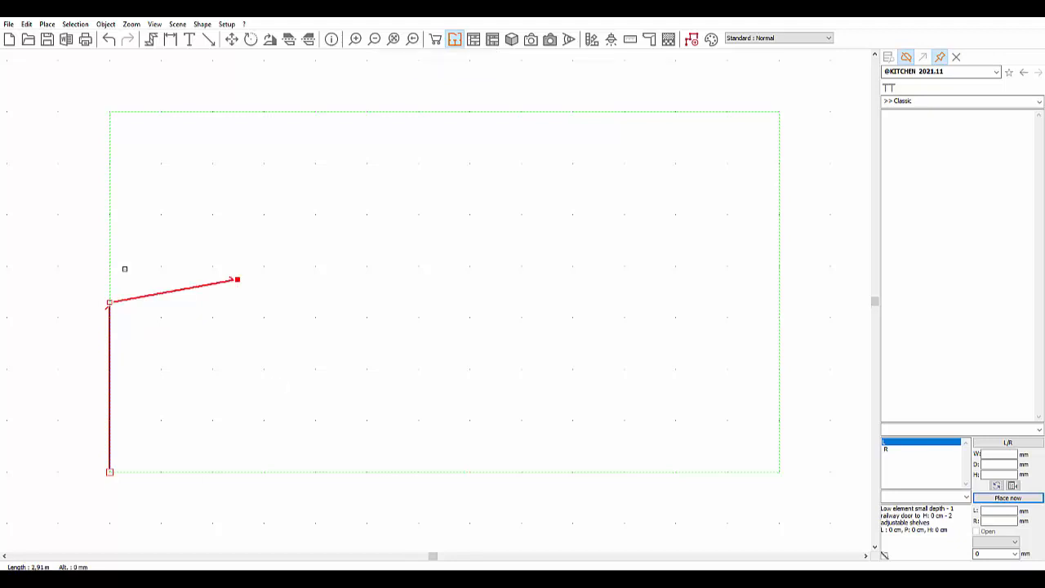
# Place walls along the existing shape, 150 mm thick and 2500 mm high, towards the outside.
pyautogui.click(151, 39)
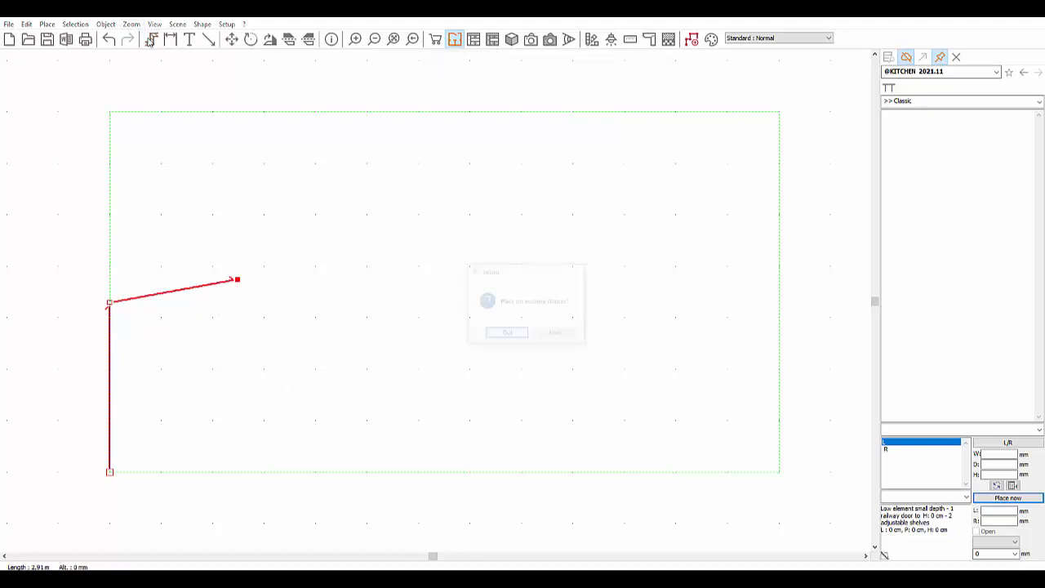
pyautogui.click(514, 335)
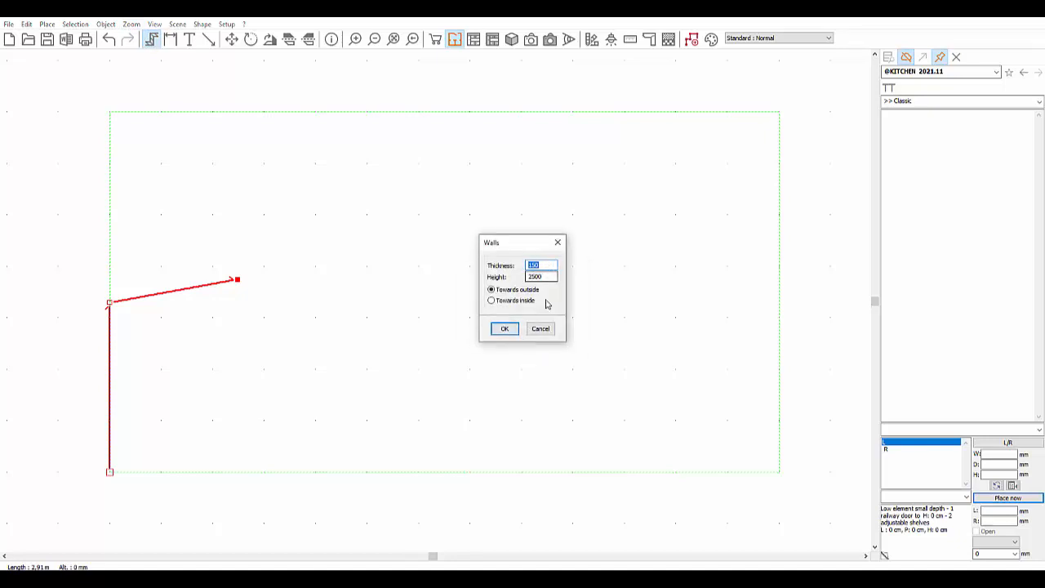
pyautogui.click(491, 301)
pyautogui.click(504, 329)
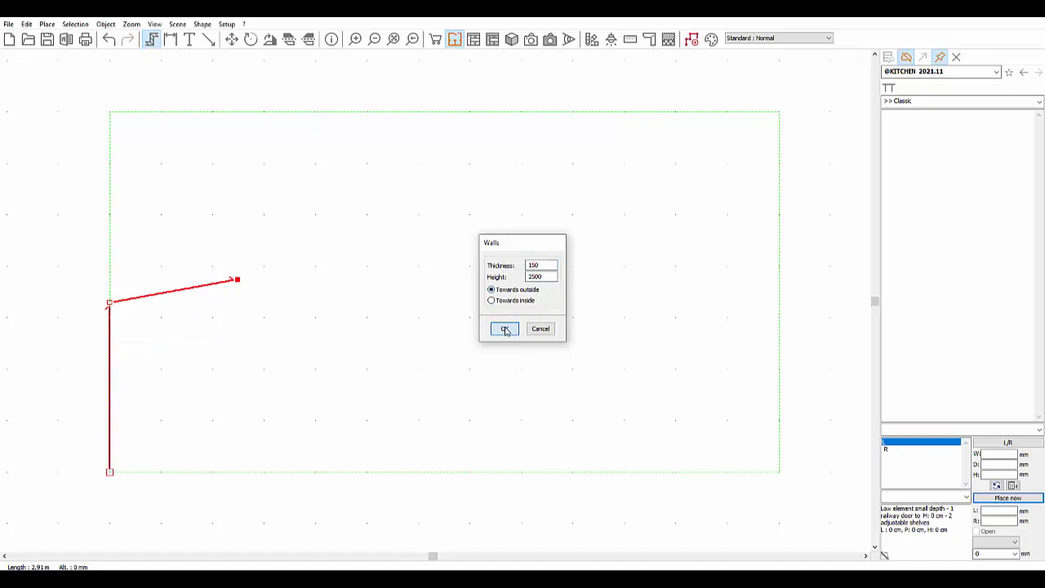